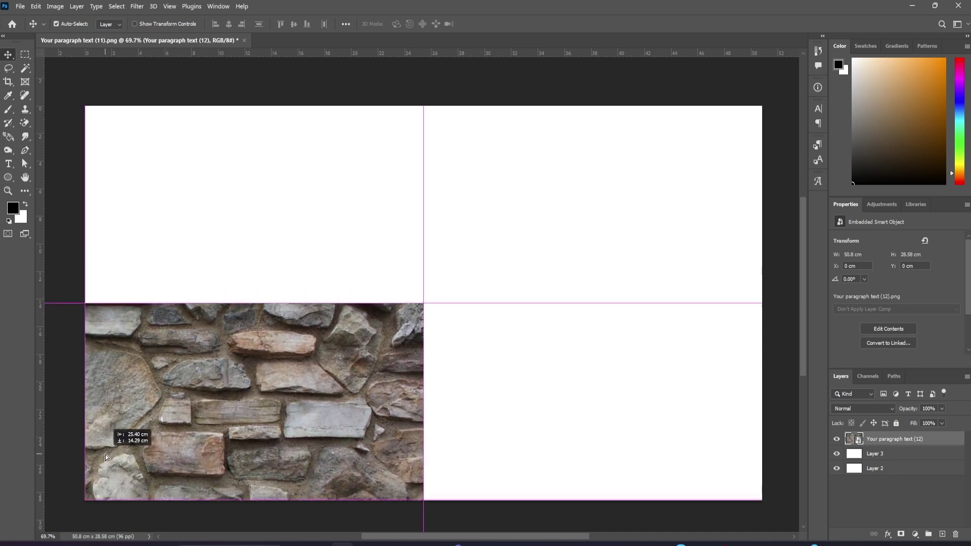
# Alt-drag a copy of the stone wall upward so it sits directly above the original.
pyautogui.moveTo(106, 452); pyautogui.dragTo(105, 454)
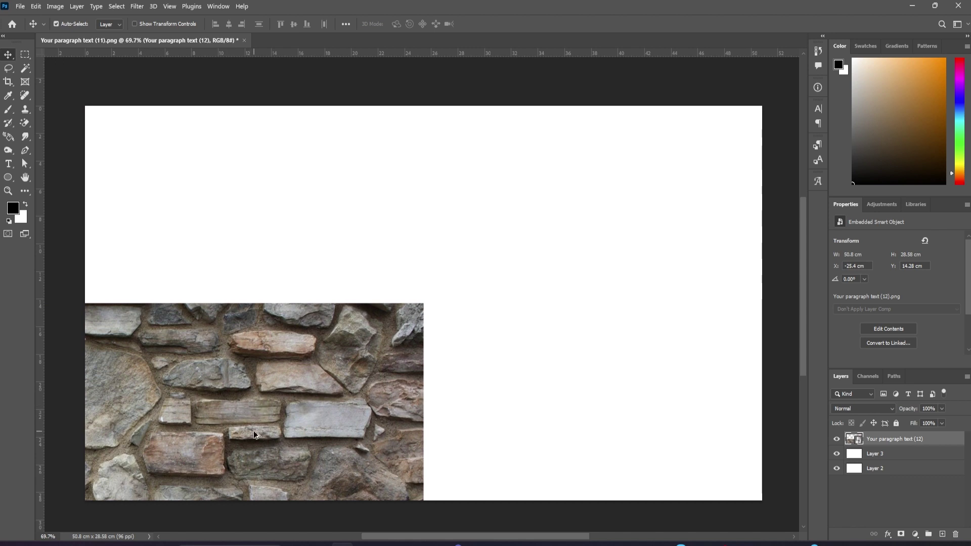
pyautogui.moveTo(254, 434); pyautogui.dragTo(261, 347)
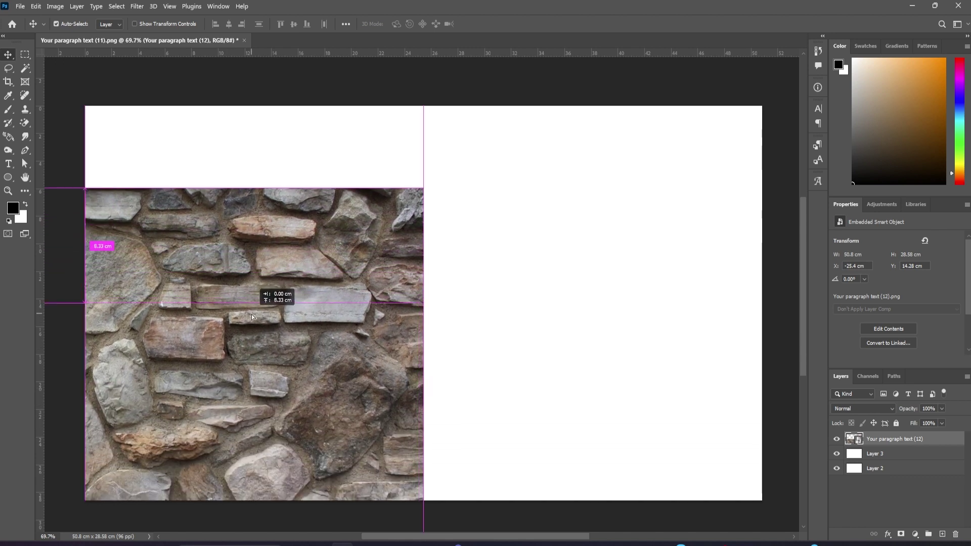
pyautogui.moveTo(261, 347)
pyautogui.mouseDown()
pyautogui.moveTo(251, 243)
pyautogui.moveTo(257, 103)
pyautogui.mouseUp()
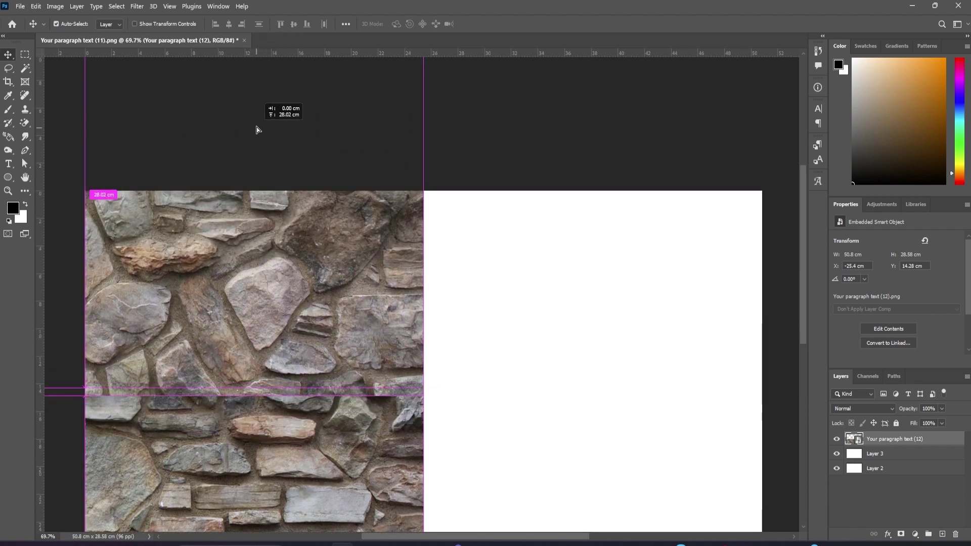
pyautogui.moveTo(257, 103); pyautogui.dragTo(257, 117)
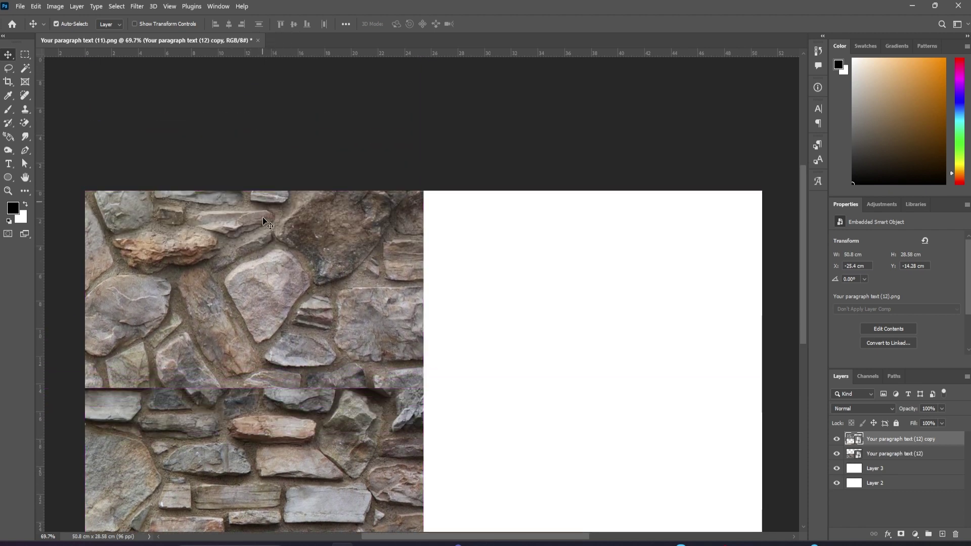
# Merge the two stacked stone layers into a single layer with Ctrl+E.
pyautogui.keyDown('ctrl'); pyautogui.click(861, 454); pyautogui.keyUp('ctrl')
pyautogui.hotkey('ctrl', 'e')
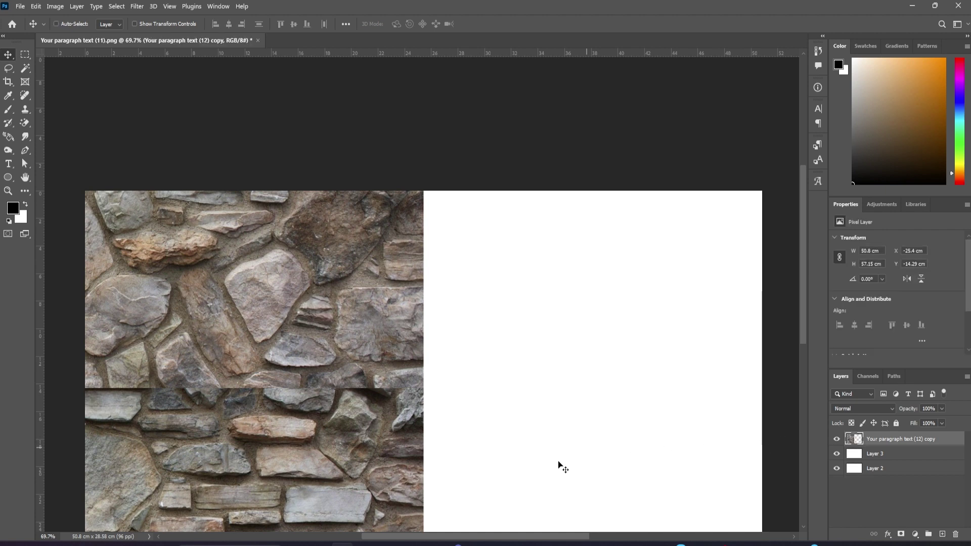
pyautogui.scroll(-2, 538, 418)
pyautogui.scroll(-2, 541, 397)
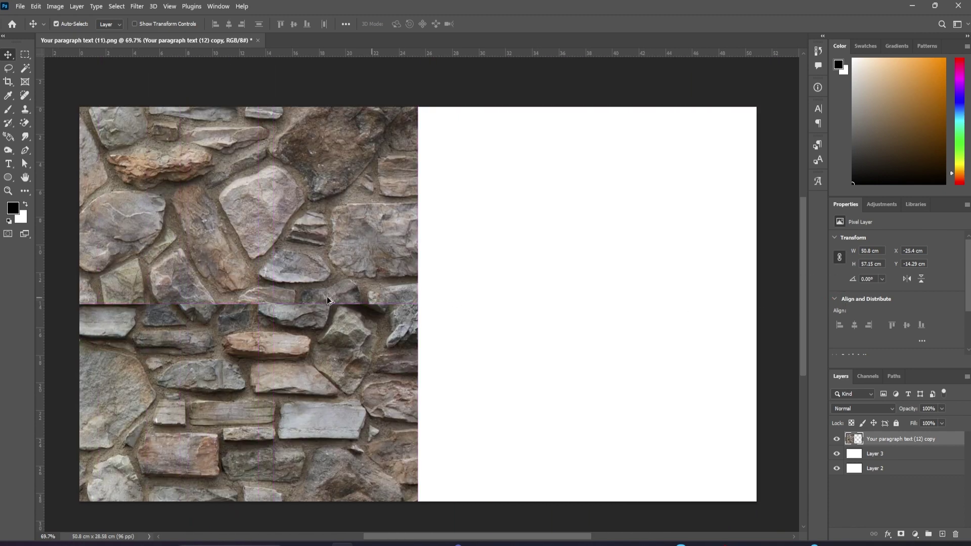
# Alt-drag a duplicate of the merged wall into the right half and select both stone layers.
pyautogui.moveTo(327, 296); pyautogui.dragTo(573, 309)
pyautogui.moveTo(354, 293)
pyautogui.mouseDown()
pyautogui.moveTo(553, 292)
pyautogui.moveTo(536, 289)
pyautogui.mouseUp()
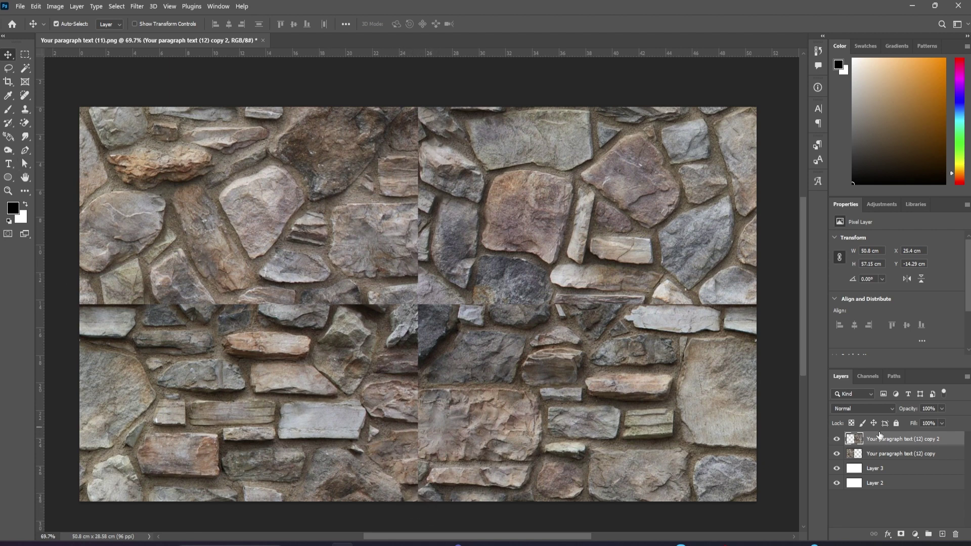
pyautogui.keyDown('shift'); pyautogui.click(897, 455); pyautogui.keyUp('shift')
# Merge the stone layers, then heal the horizontal and vertical seams with the Spot Healing Brush.
pyautogui.hotkey('ctrl', 'e')
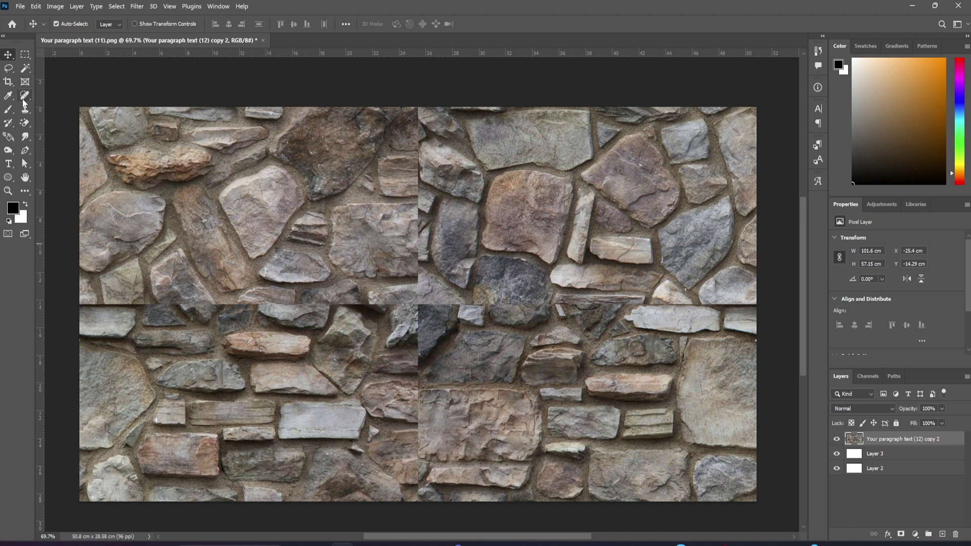
pyautogui.click(23, 99)
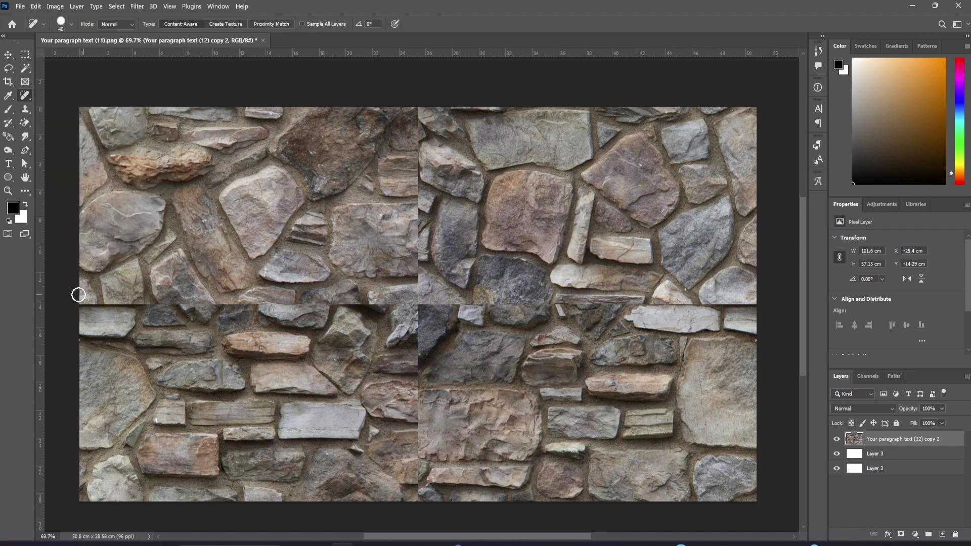
pyautogui.moveTo(78, 296); pyautogui.dragTo(761, 303)
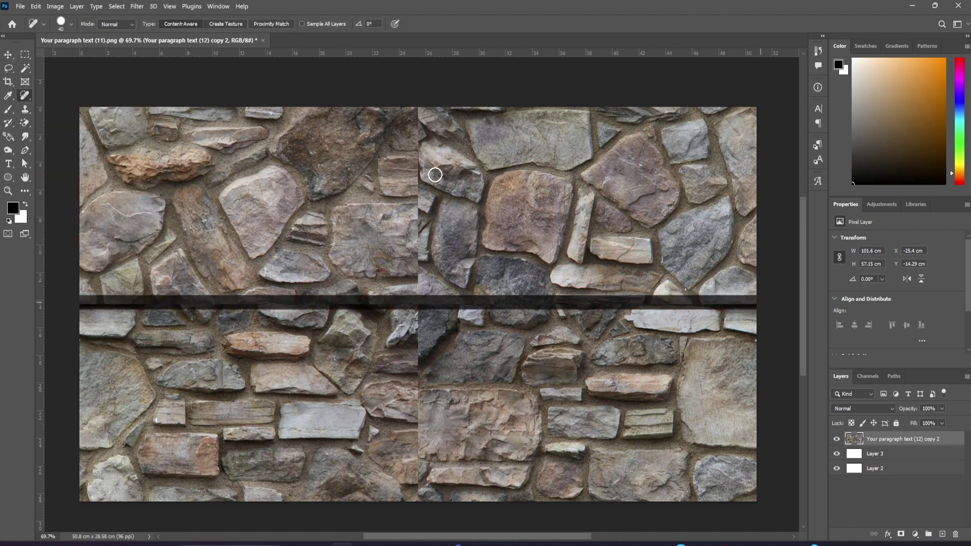
pyautogui.moveTo(418, 106); pyautogui.dragTo(414, 320)
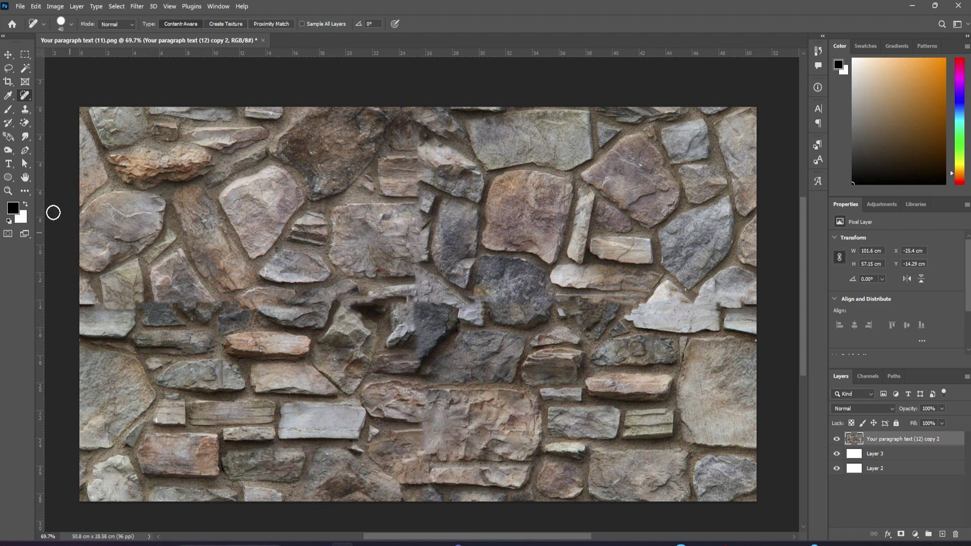
# Switch to the Clone Stamp tool to paint cloned stone over leftover seam blotches.
pyautogui.click(25, 109)
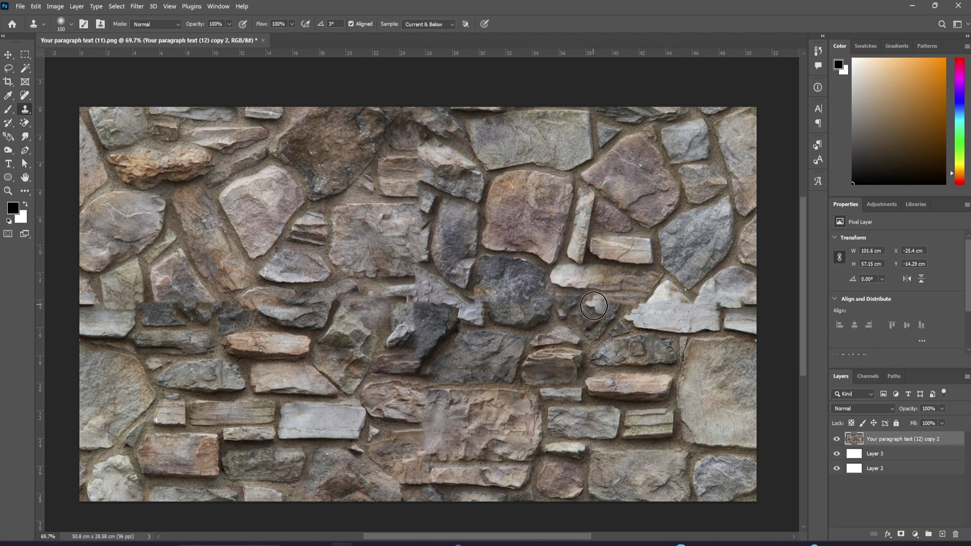
# Select the whole canvas and define it as a pattern named Stone.
pyautogui.hotkey('ctrl', 'a')
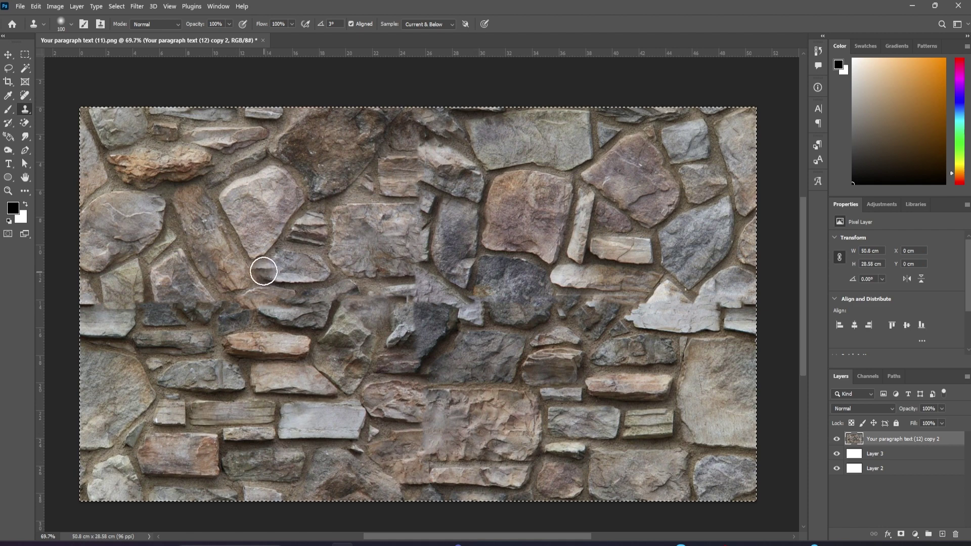
pyautogui.click(36, 6)
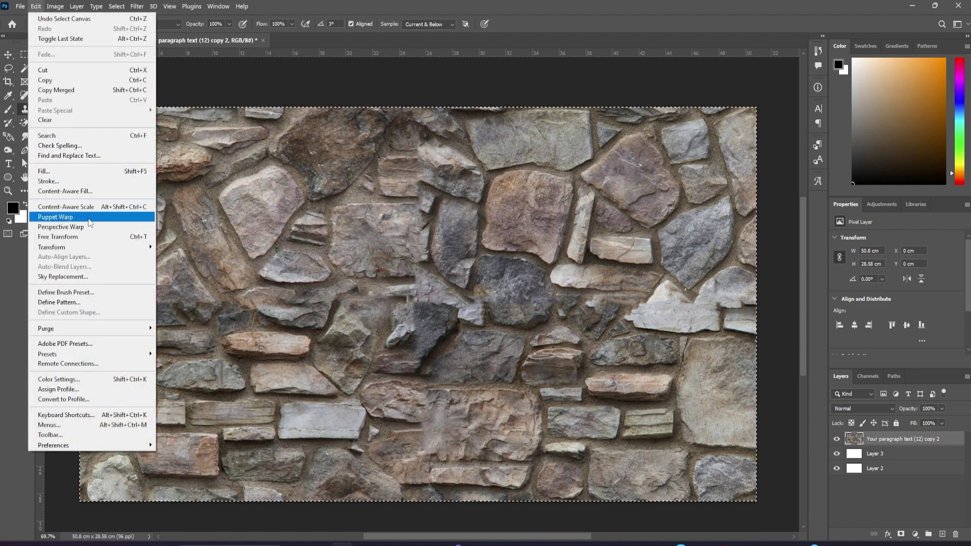
pyautogui.click(59, 303)
pyautogui.write('S')
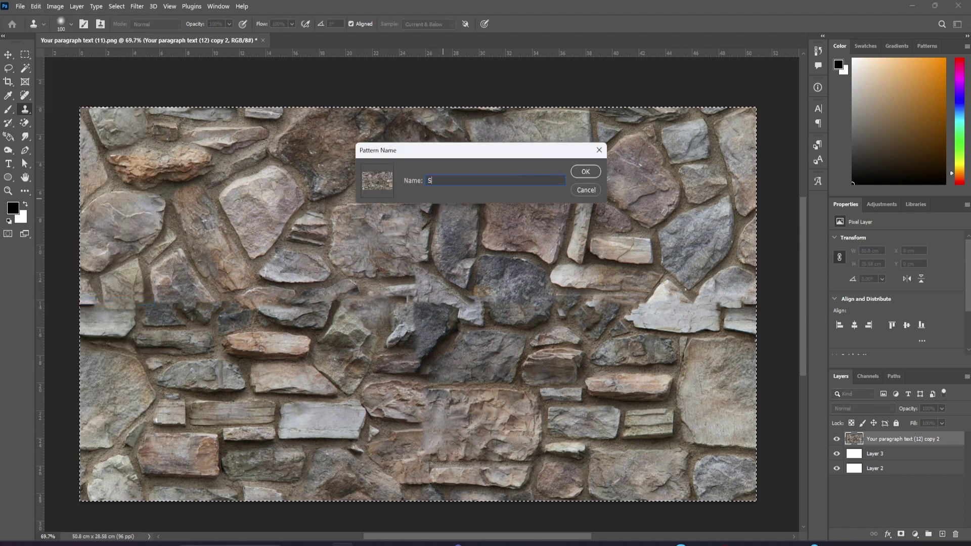
pyautogui.write('tone')
pyautogui.click(586, 170)
# Deselect the canvas and hide the stone wall layer, leaving white.
pyautogui.hotkey('ctrl', 'd')
pyautogui.click(836, 439)
# Apply a Pattern Overlay layer style to the white Layer 3 using the Stone pattern.
pyautogui.click(875, 454)
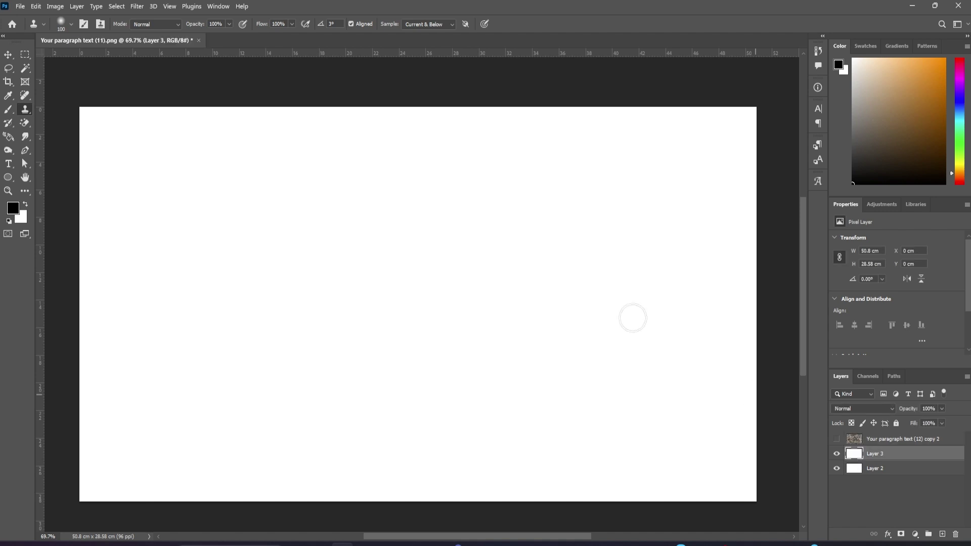
pyautogui.click(77, 6)
pyautogui.moveTo(91, 109)
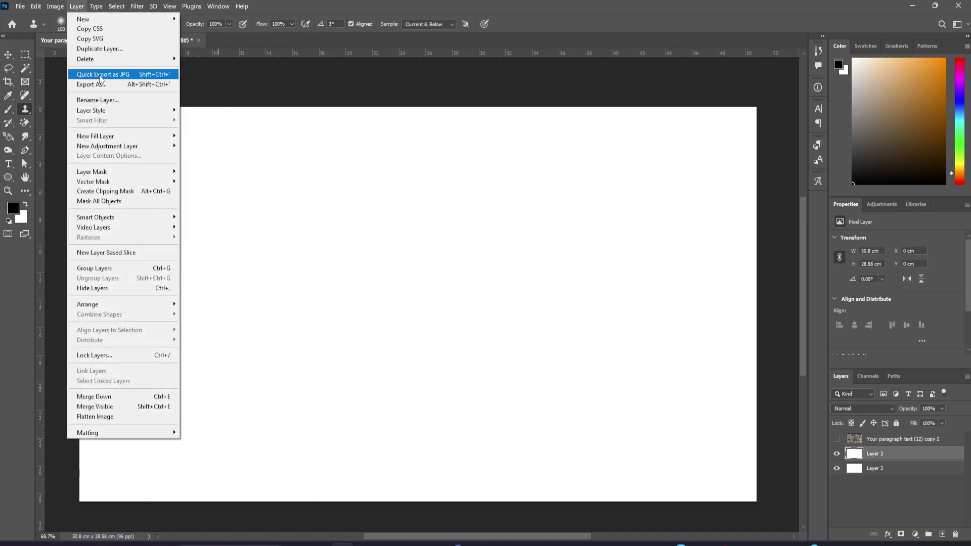
pyautogui.click(215, 195)
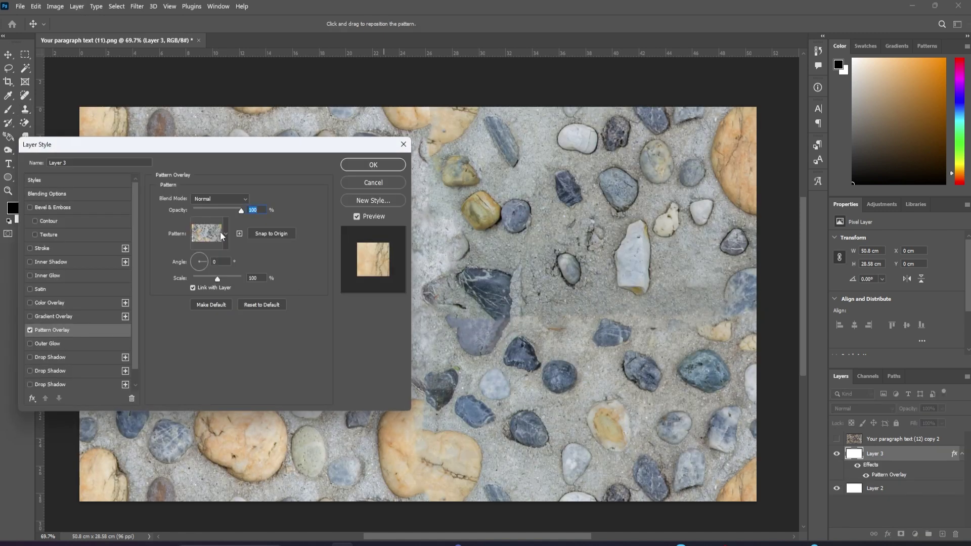
pyautogui.click(224, 233)
pyautogui.click(175, 324)
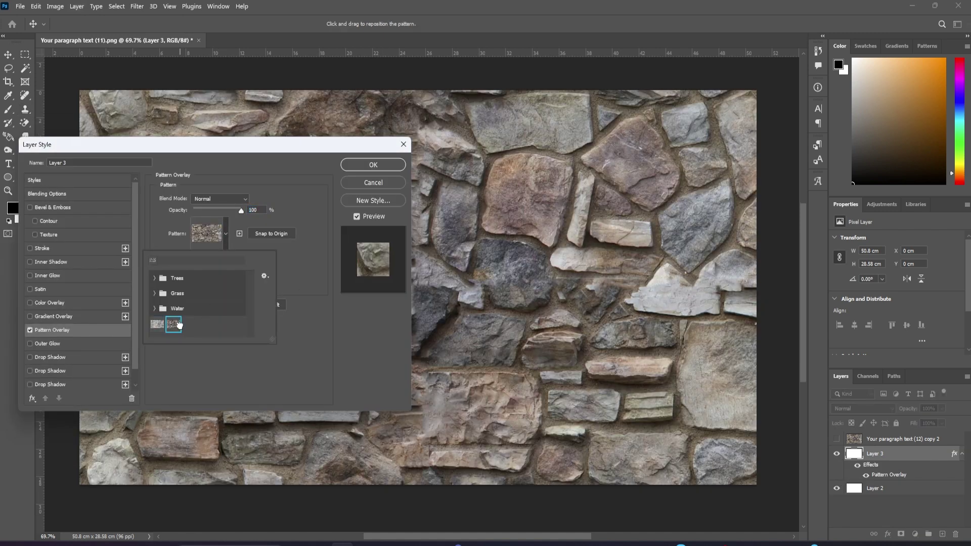
pyautogui.click(373, 165)
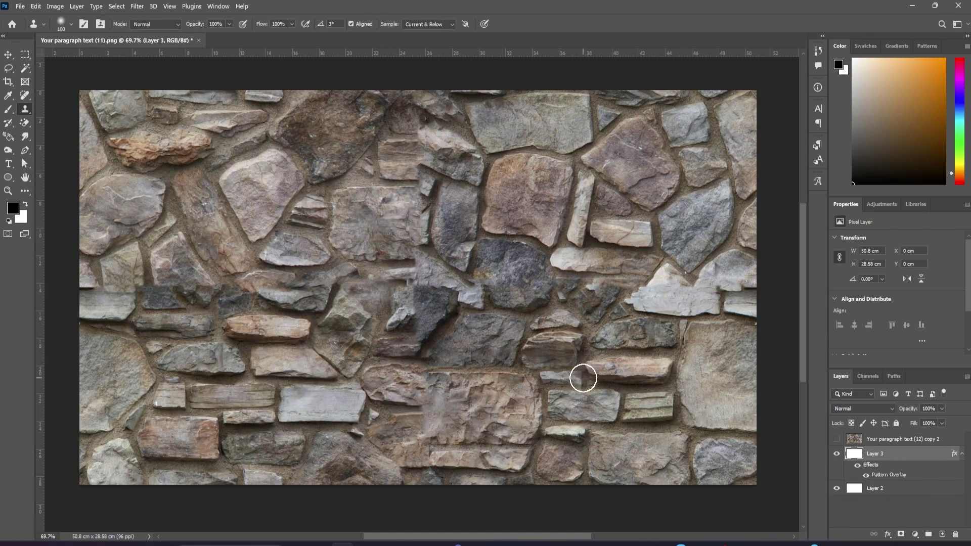
# Pan with the Hand tool to bring the whole stone-filled canvas back into view.
pyautogui.click(24, 177)
pyautogui.scroll(2, 455, 304)
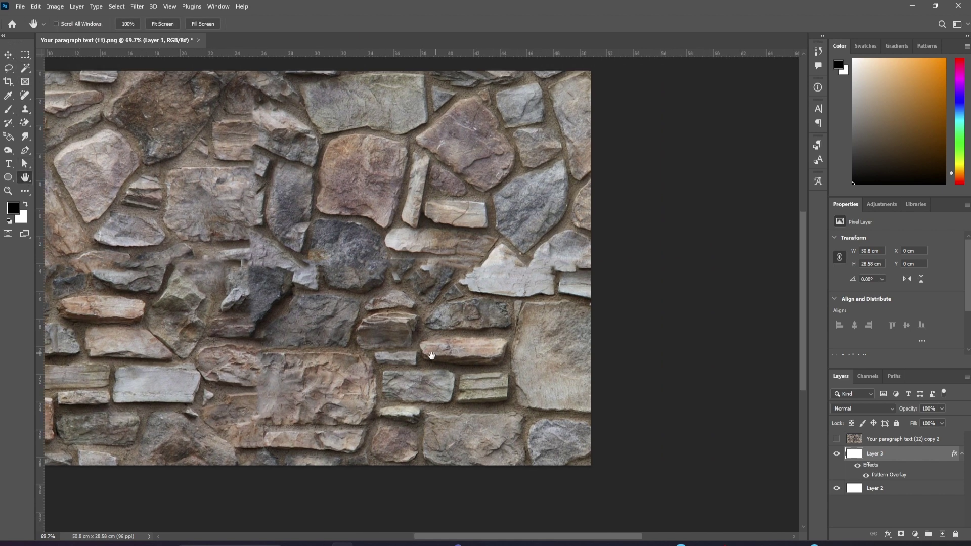
pyautogui.moveTo(495, 353)
pyautogui.mouseDown()
pyautogui.moveTo(506, 387)
pyautogui.moveTo(506, 303)
pyautogui.mouseUp()
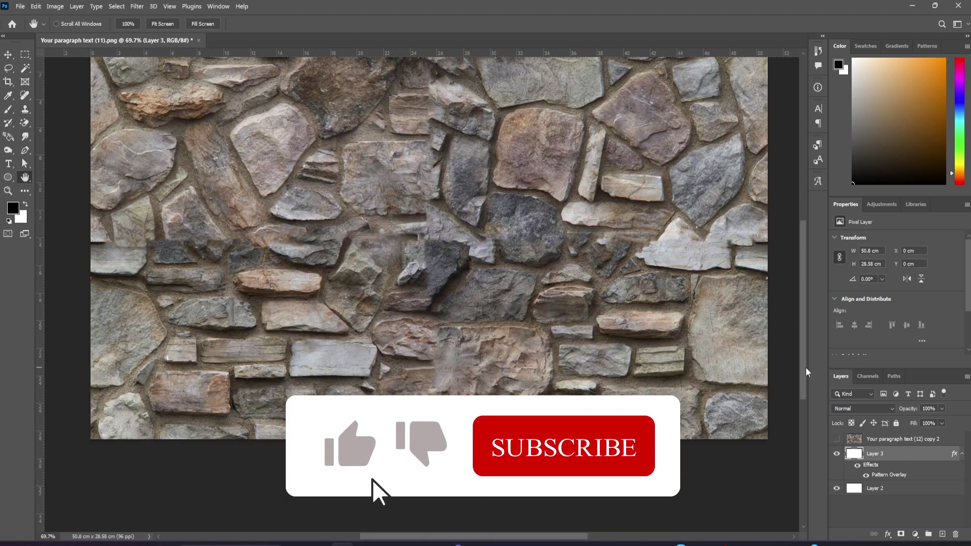
pyautogui.moveTo(180, 324); pyautogui.dragTo(180, 387)
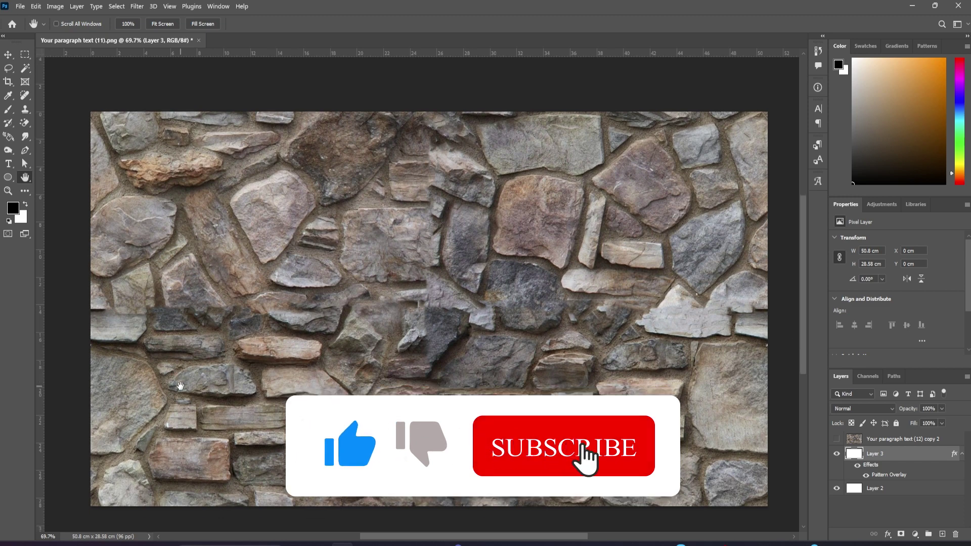